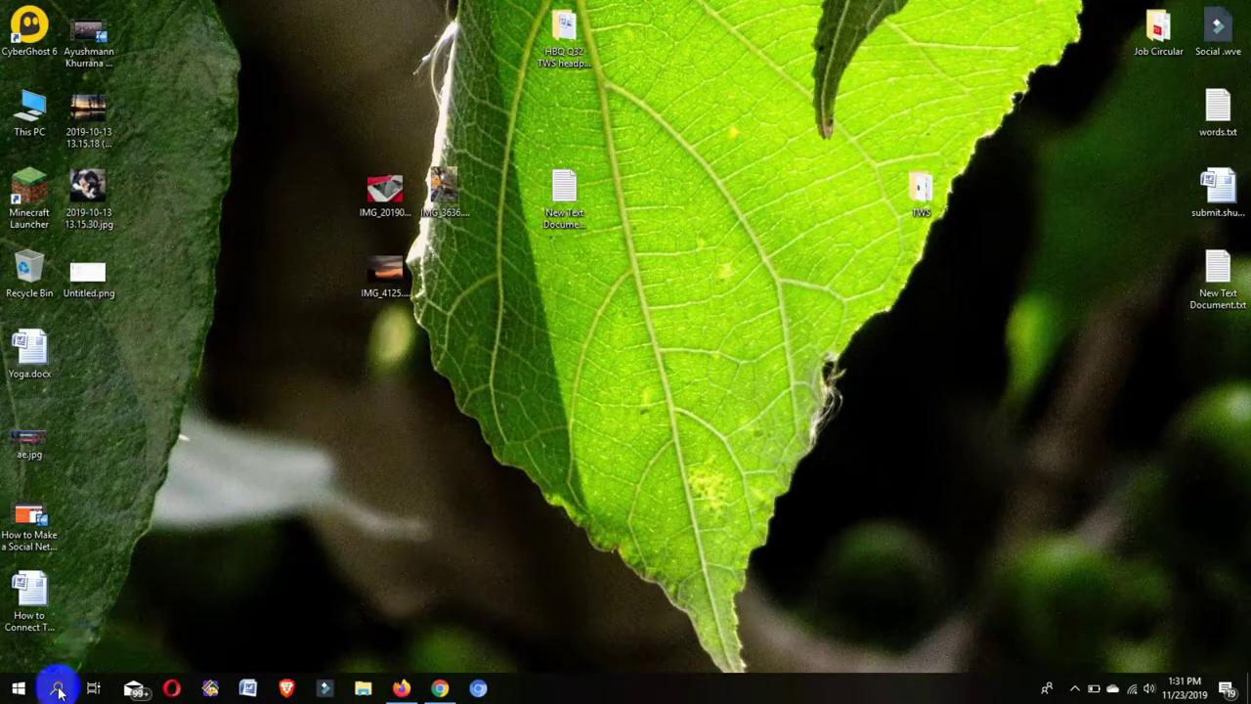
Step: Search Windows for 'blue' and open the Bluetooth and other devices settings best match
{"action": "left_click", "coordinate": [59, 690]}
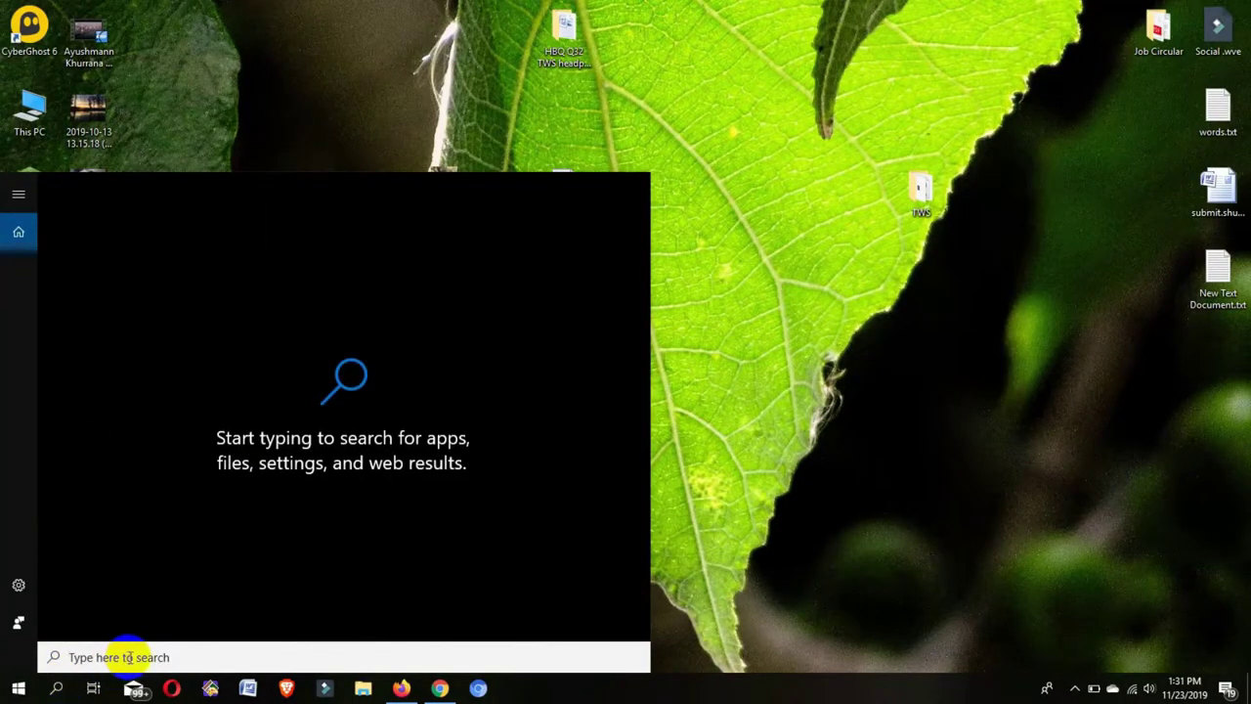
{"action": "type", "text": "blue"}
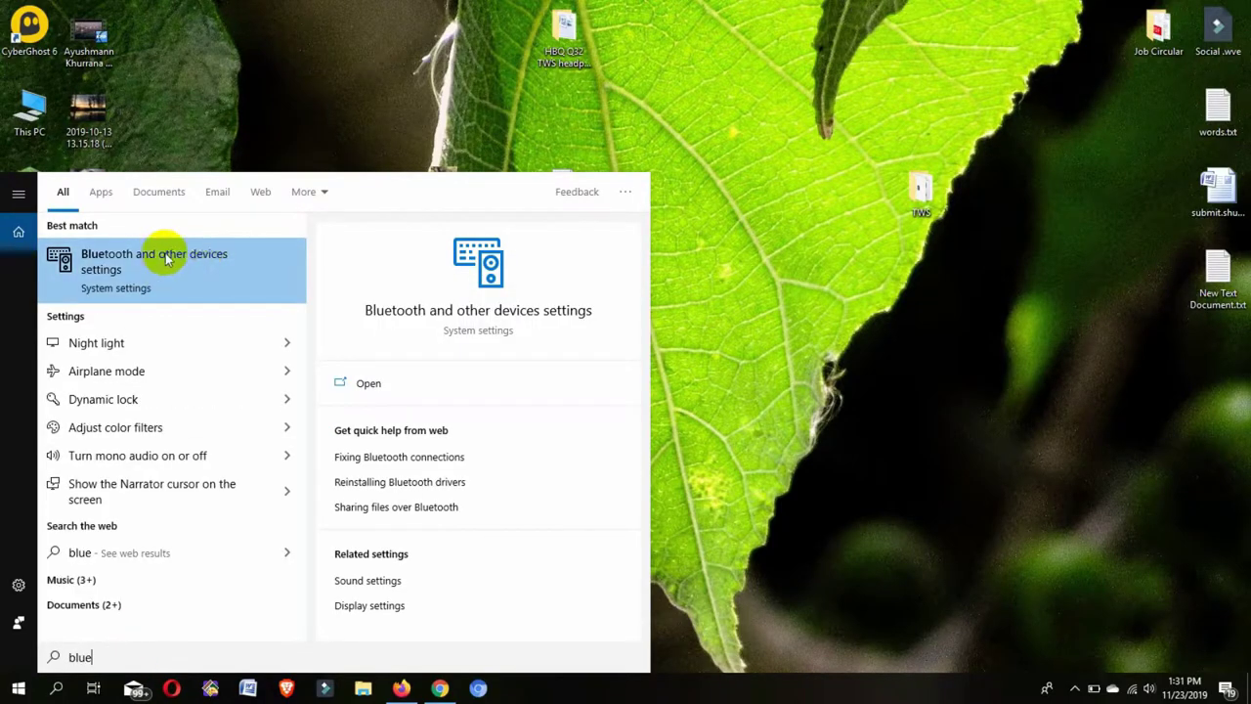
{"action": "left_click", "coordinate": [101, 274]}
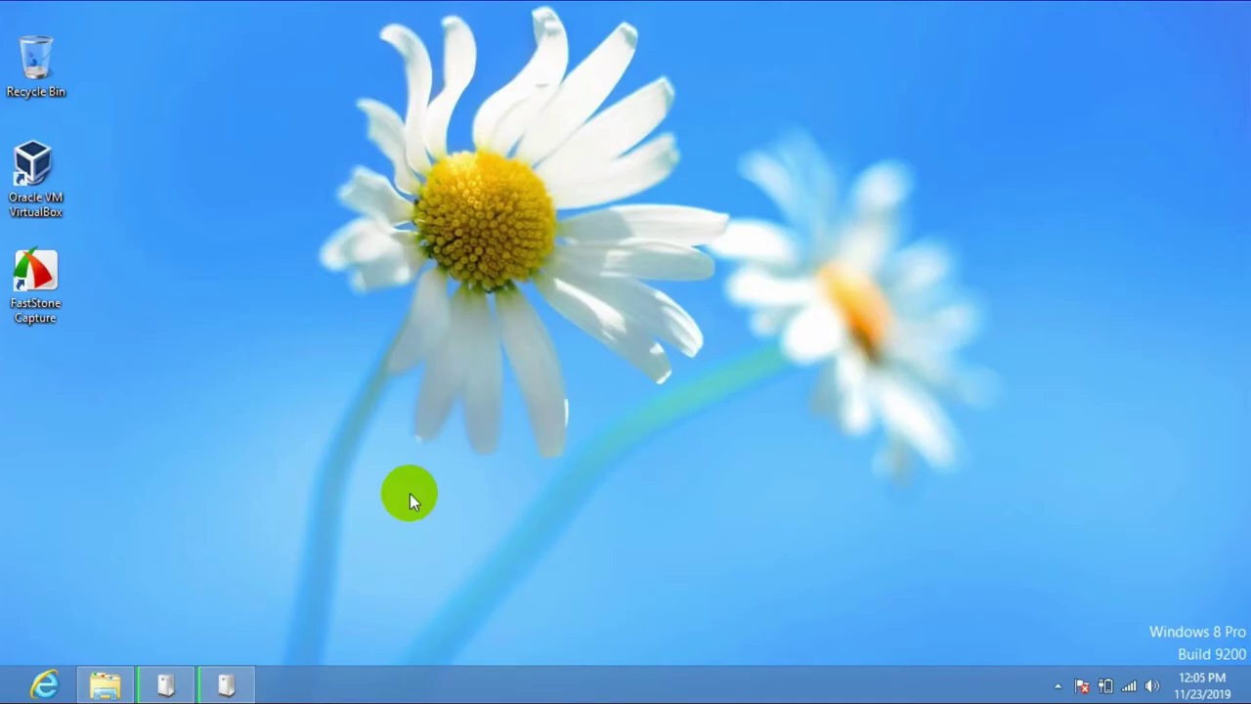
Step: Check the device installation progress, then search 'bluetoo' and open Bluetooth & other devices settings
{"action": "left_click", "coordinate": [251, 689]}
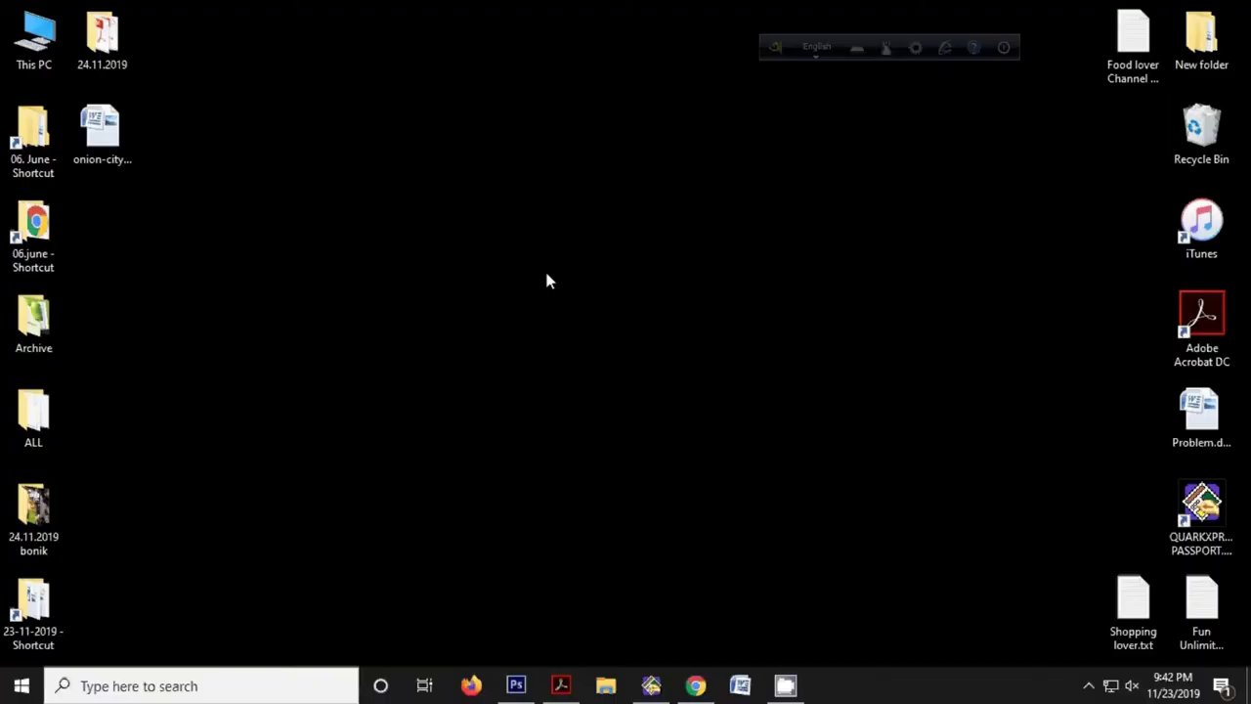
{"action": "left_click", "coordinate": [215, 689]}
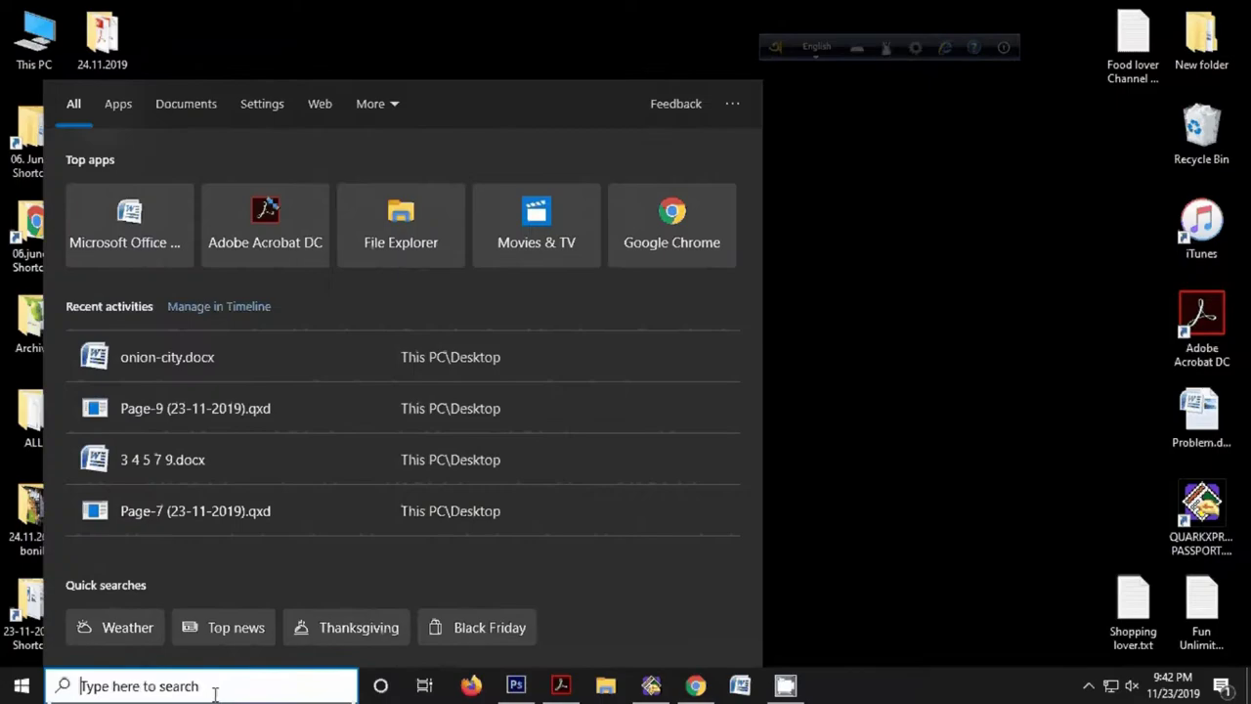
{"action": "type", "text": "bl"}
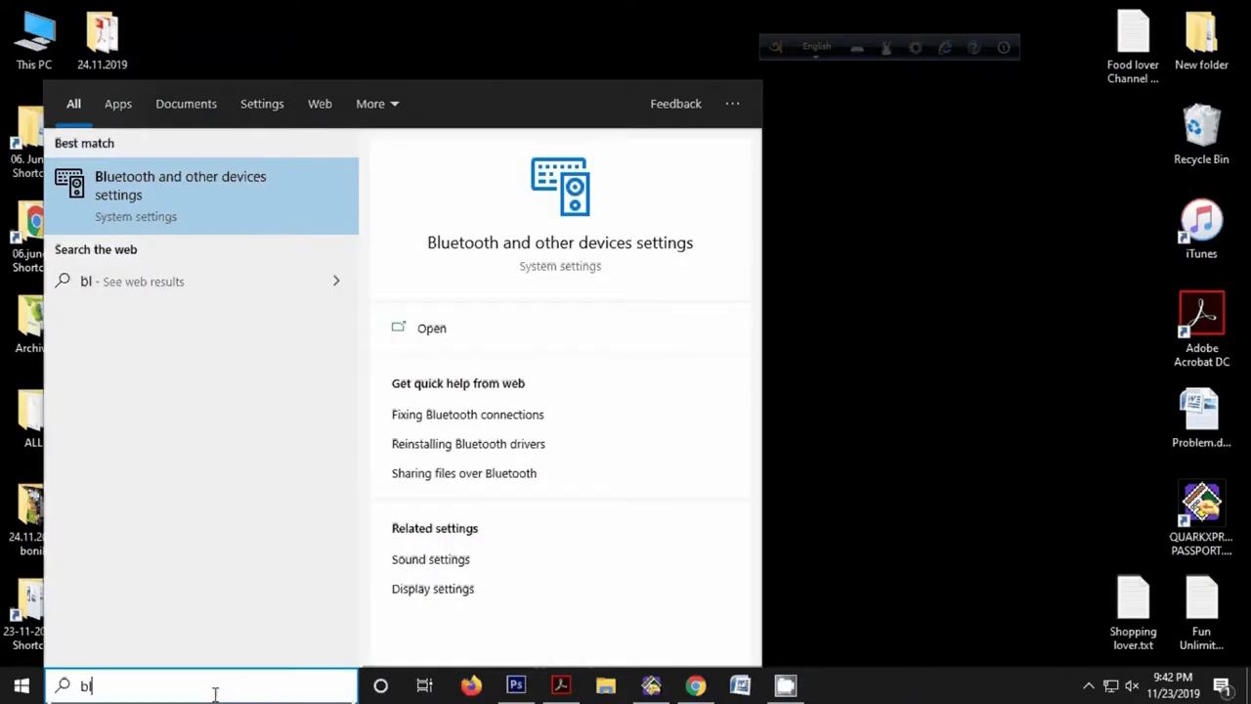
{"action": "type", "text": "uetoo"}
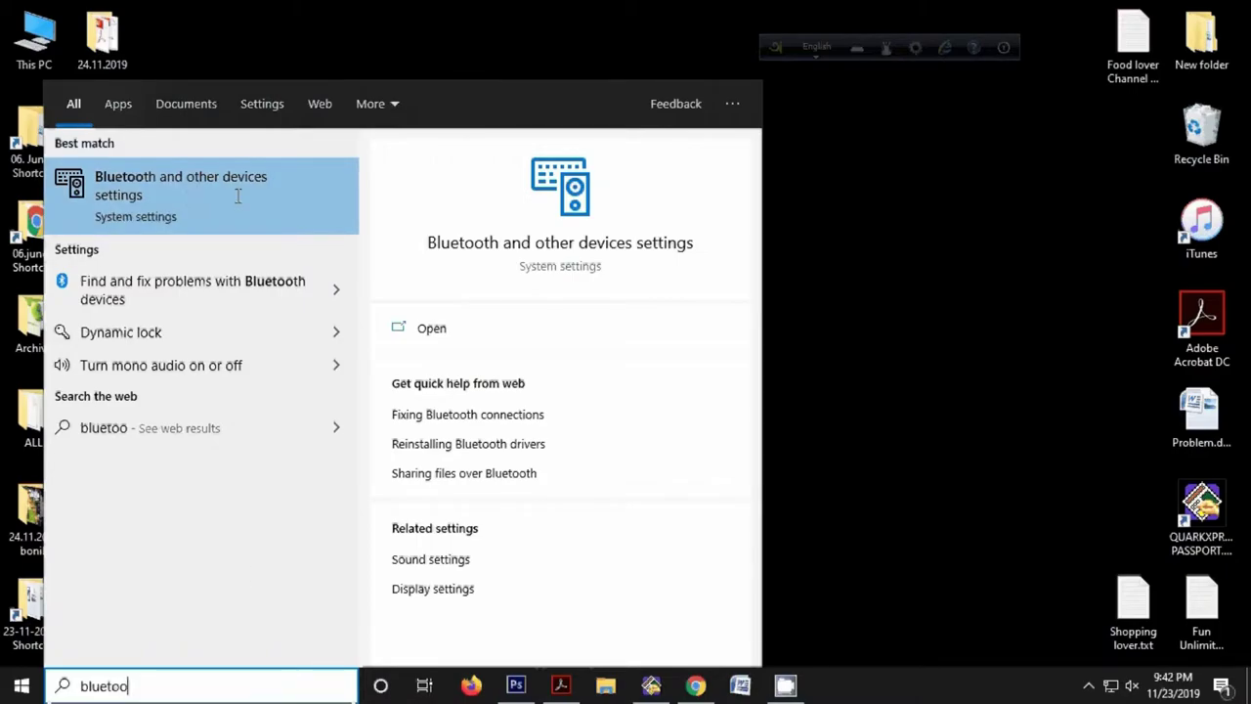
{"action": "left_click", "coordinate": [183, 194]}
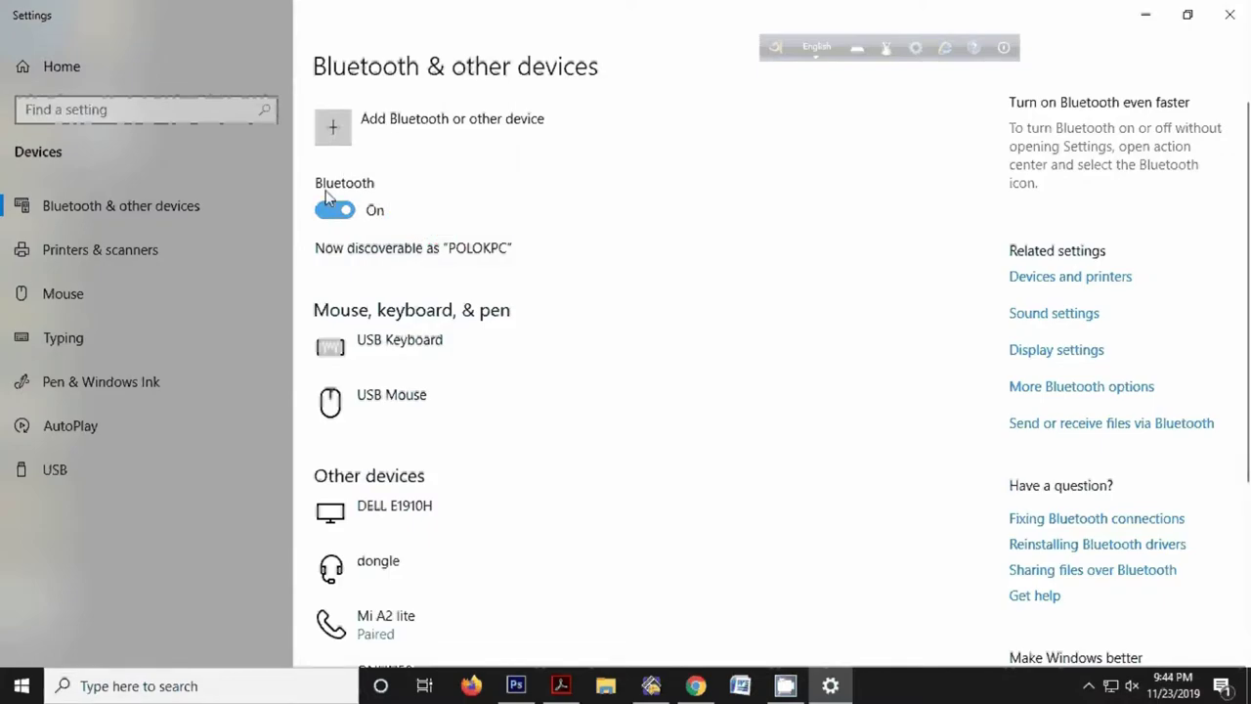
Step: Add a Bluetooth device and pair the HBQ-Q32 tws earbuds until connected for voice and music
{"action": "left_click", "coordinate": [389, 130]}
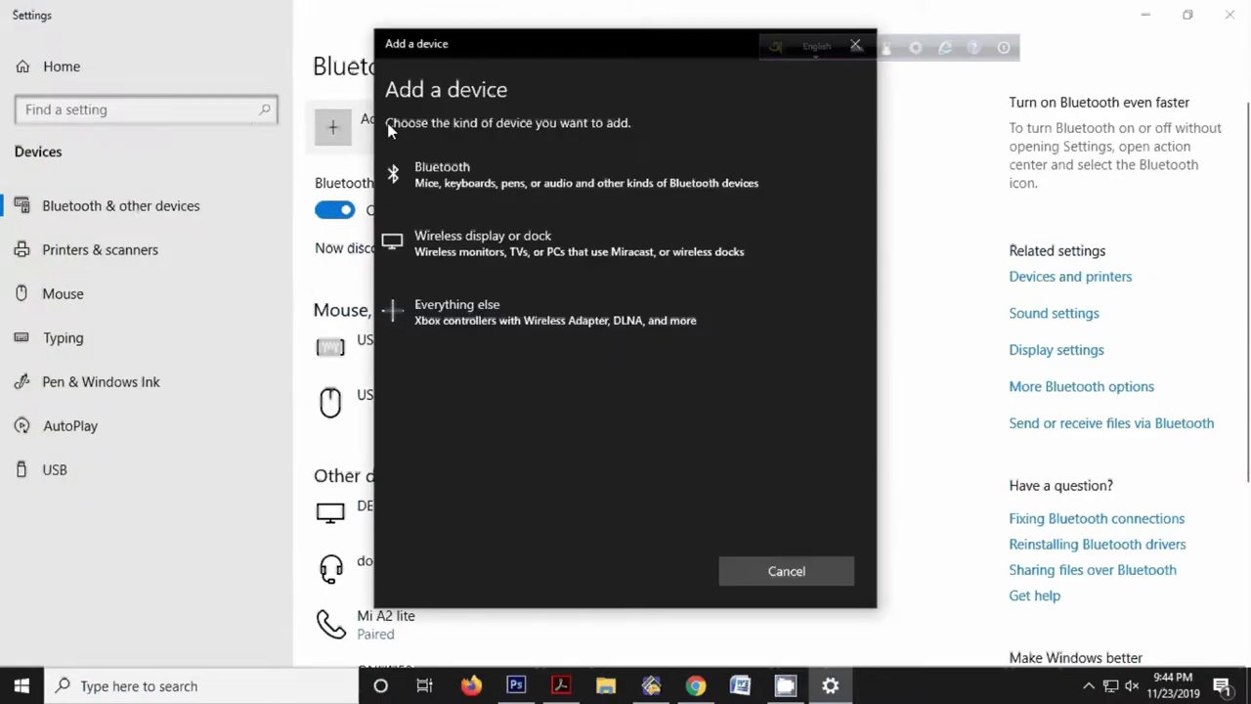
{"action": "left_click", "coordinate": [537, 203]}
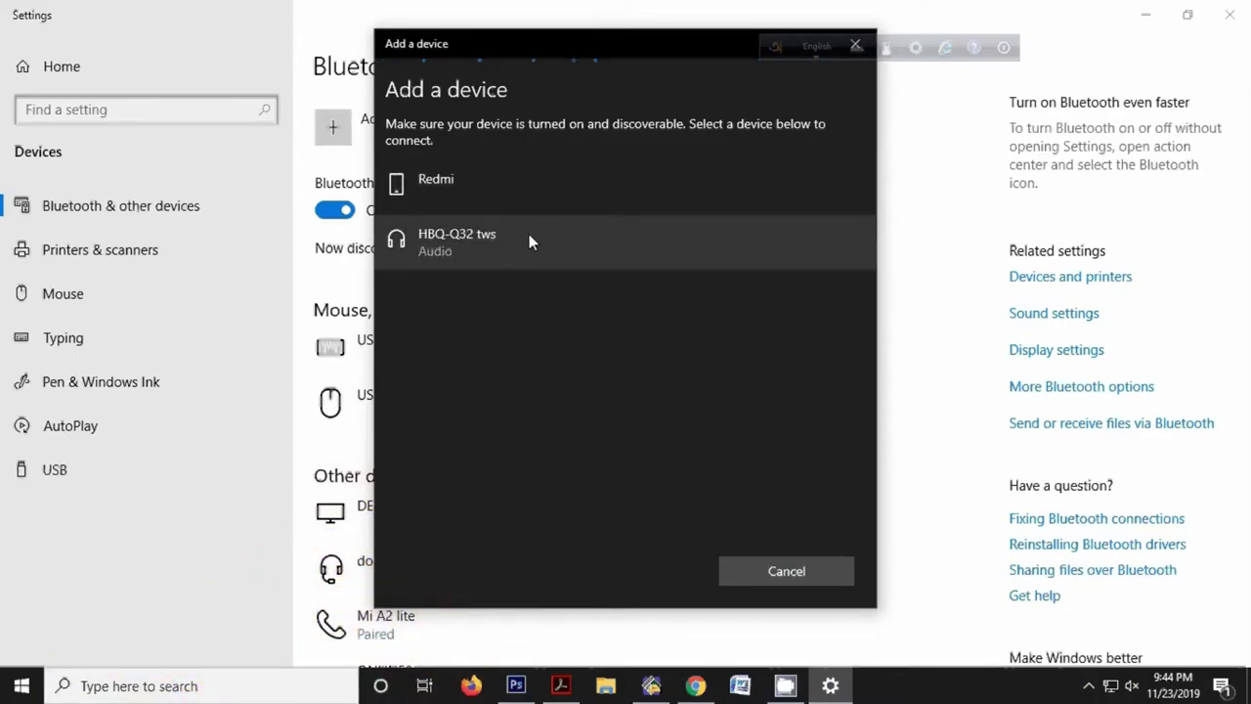
{"action": "left_click", "coordinate": [528, 236]}
{"action": "left_click", "coordinate": [584, 239]}
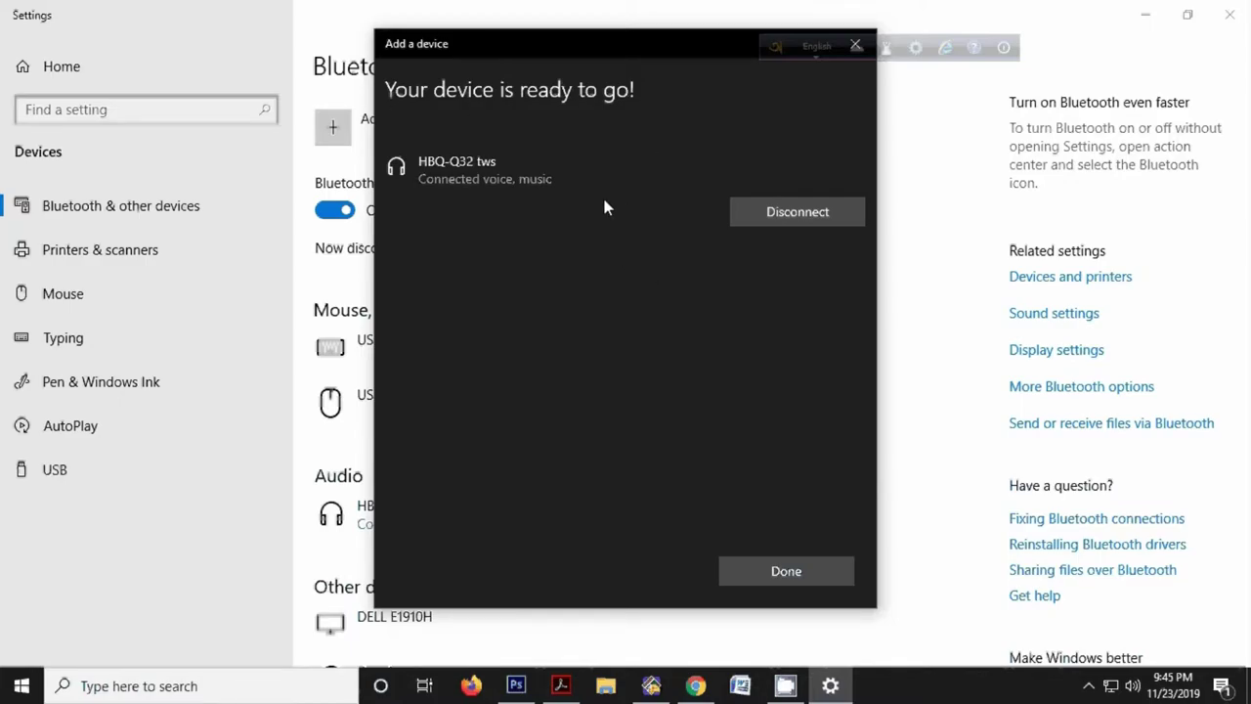
Step: Close the Add a device dialog and select the HBQ-Q32 tws entry under Audio
{"action": "left_click", "coordinate": [797, 578]}
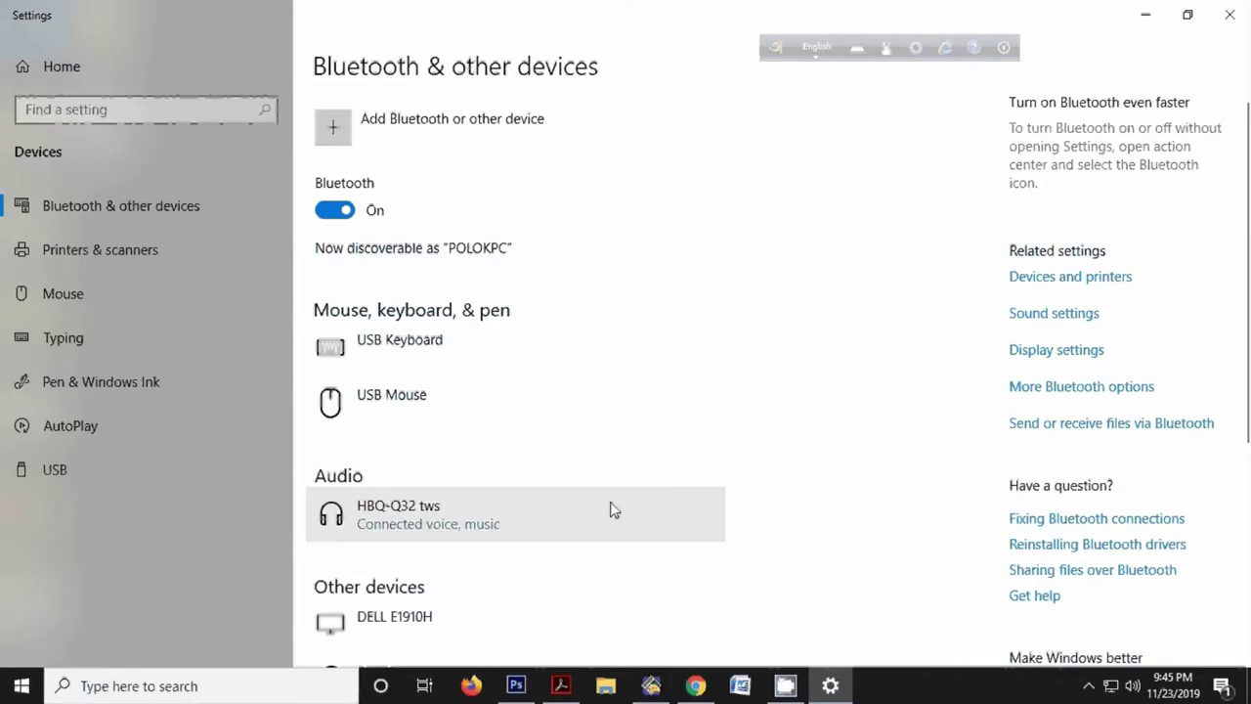
{"action": "left_click", "coordinate": [528, 519]}
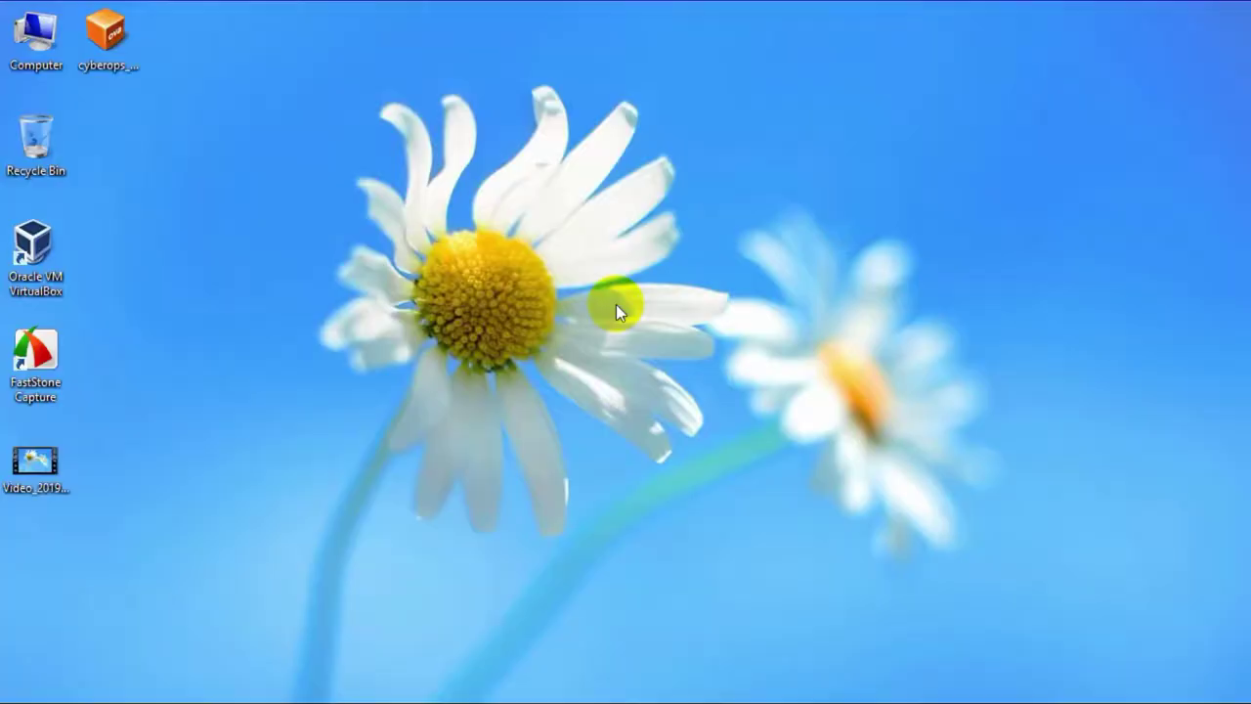
{"action": "right_click", "coordinate": [617, 309]}
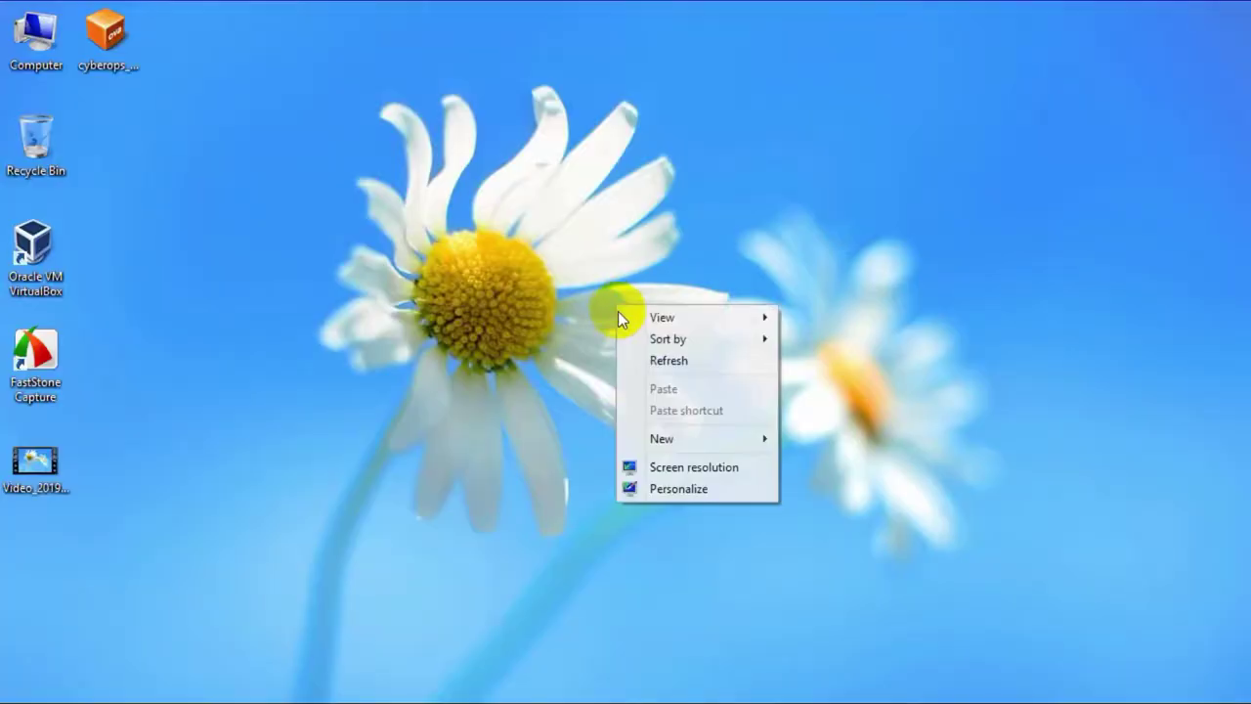
{"action": "left_click", "coordinate": [661, 362]}
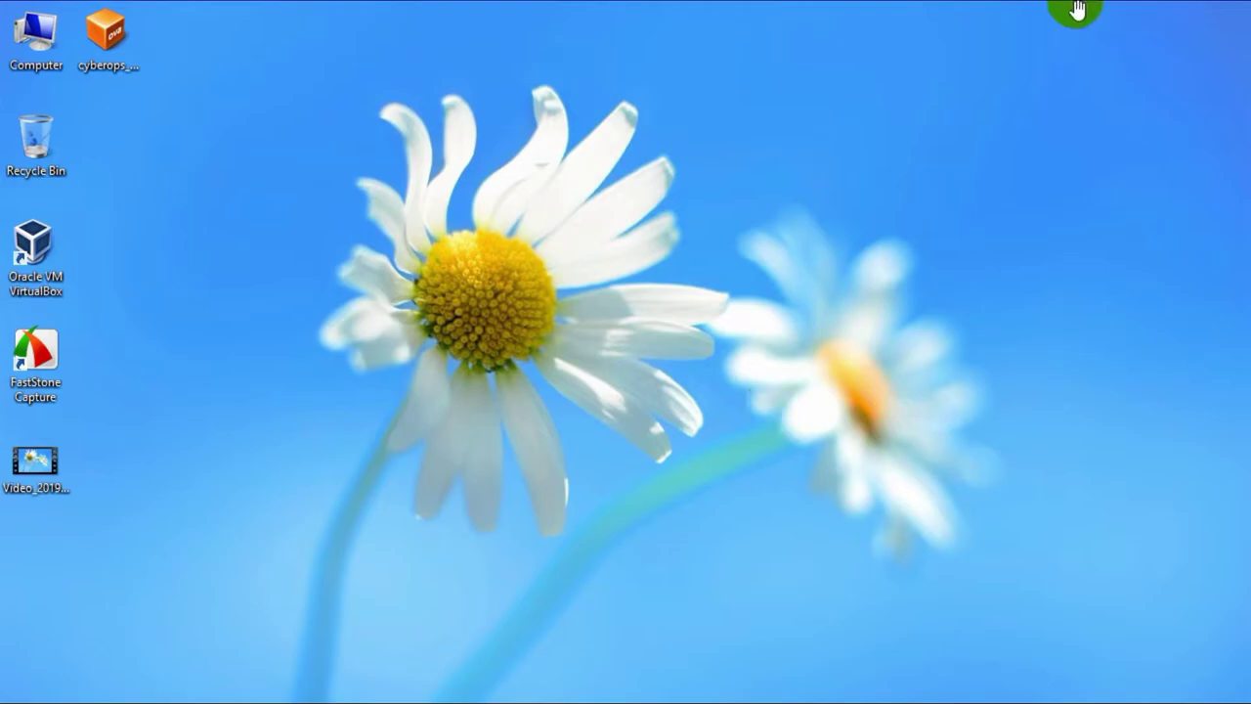
{"action": "mouse_move", "coordinate": [1231, 139]}
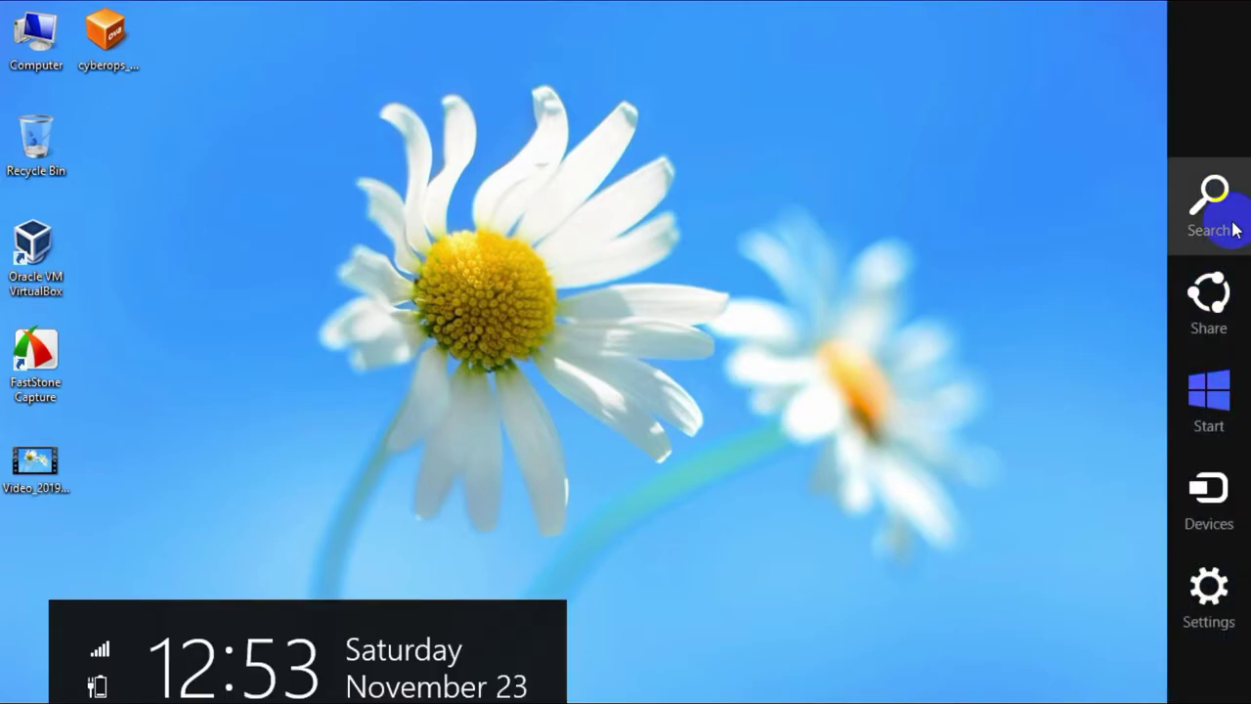
Step: Search the Windows 8 charm for 'bluetooth' and narrow the results to Settings
{"action": "left_click", "coordinate": [1236, 225]}
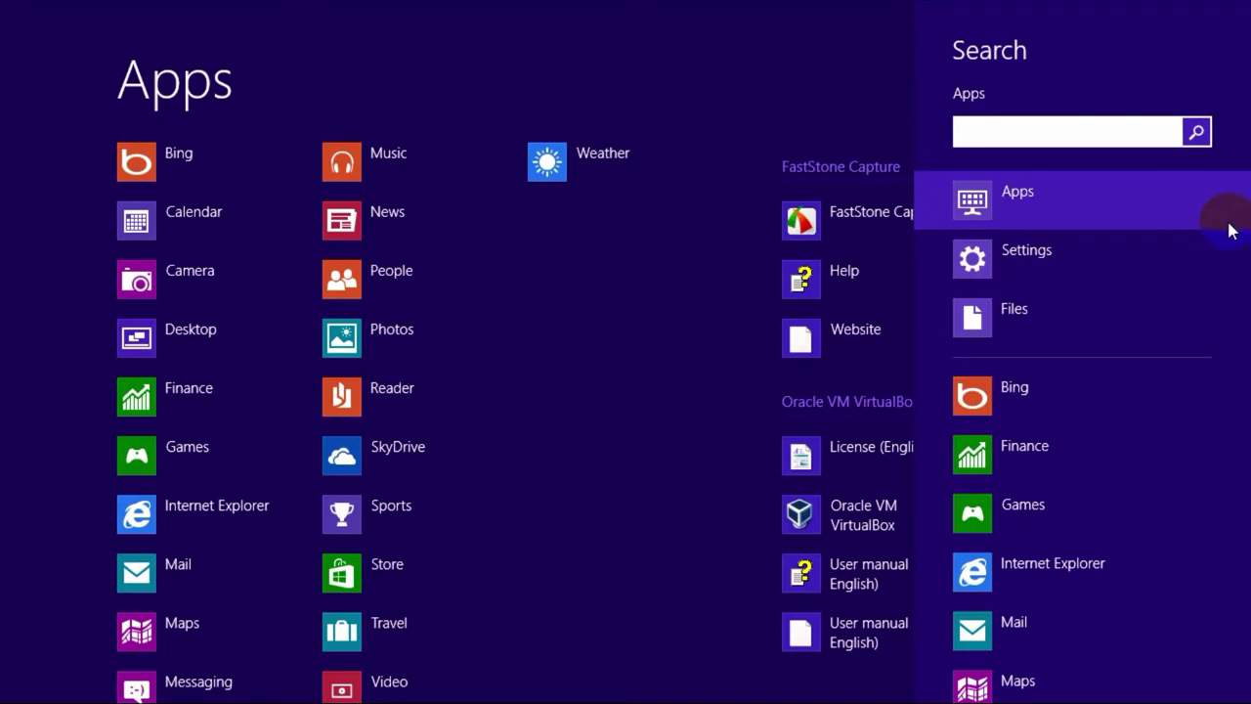
{"action": "type", "text": "bluet"}
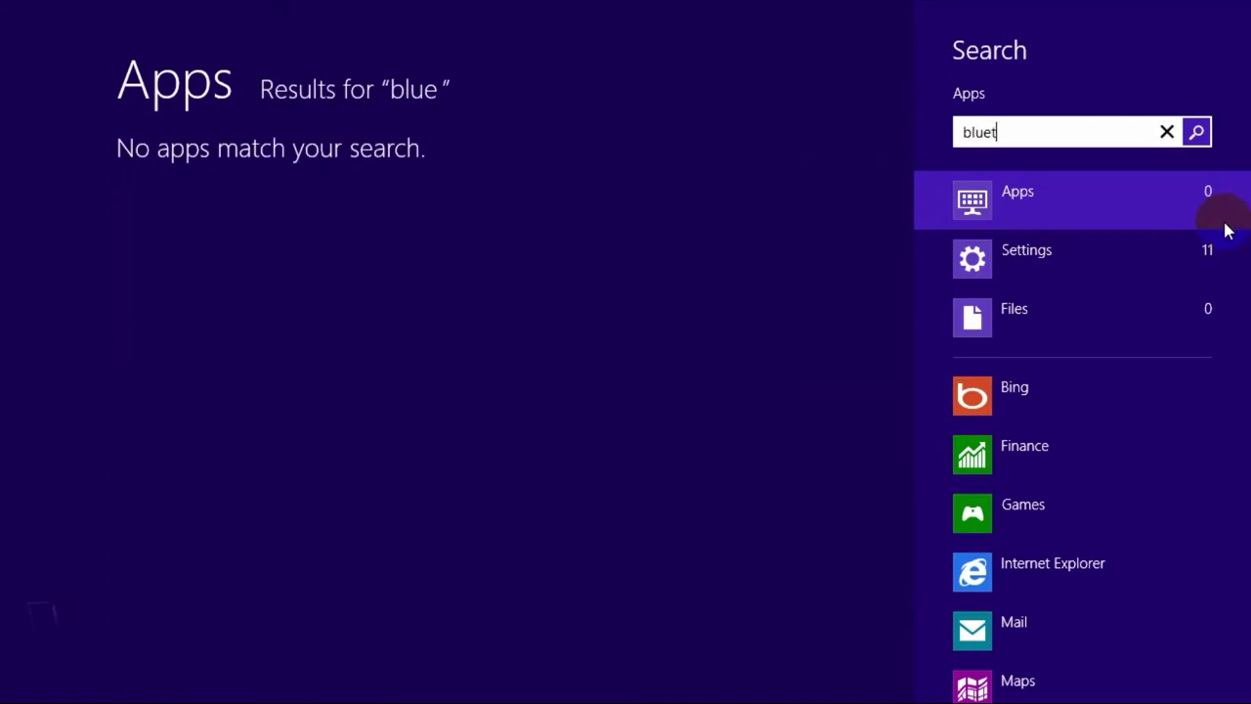
{"action": "type", "text": "ooth"}
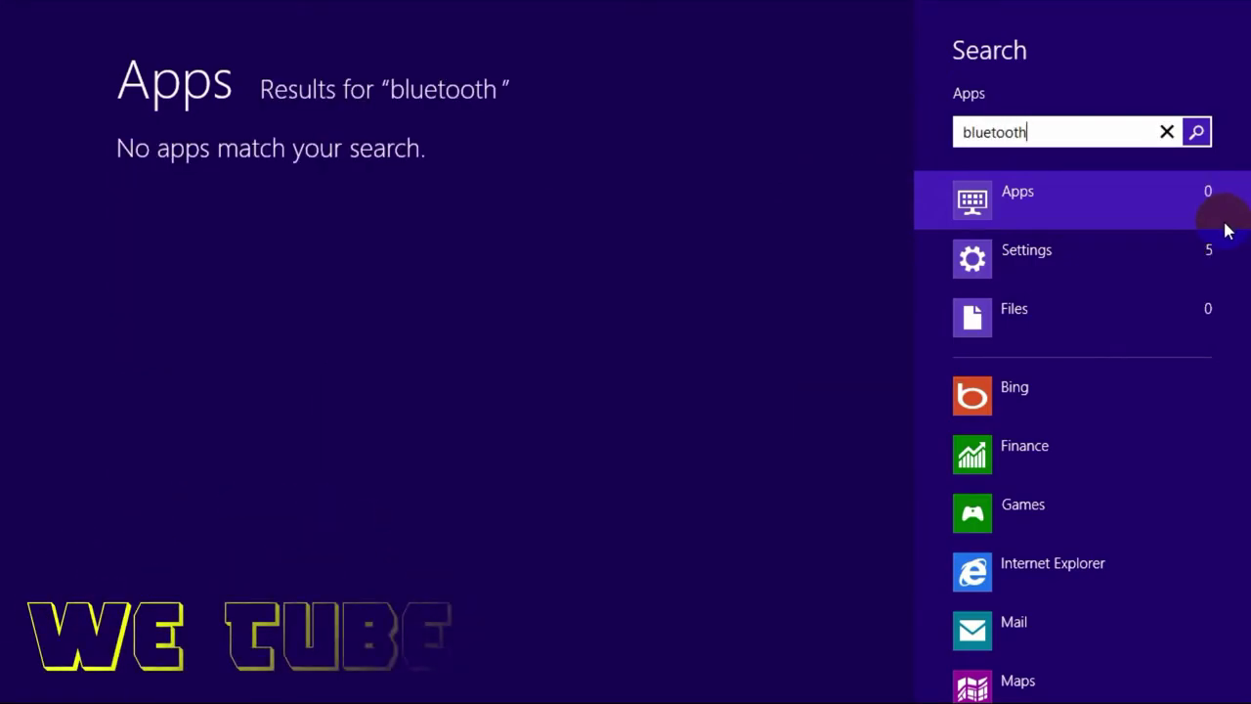
{"action": "left_click", "coordinate": [1184, 259]}
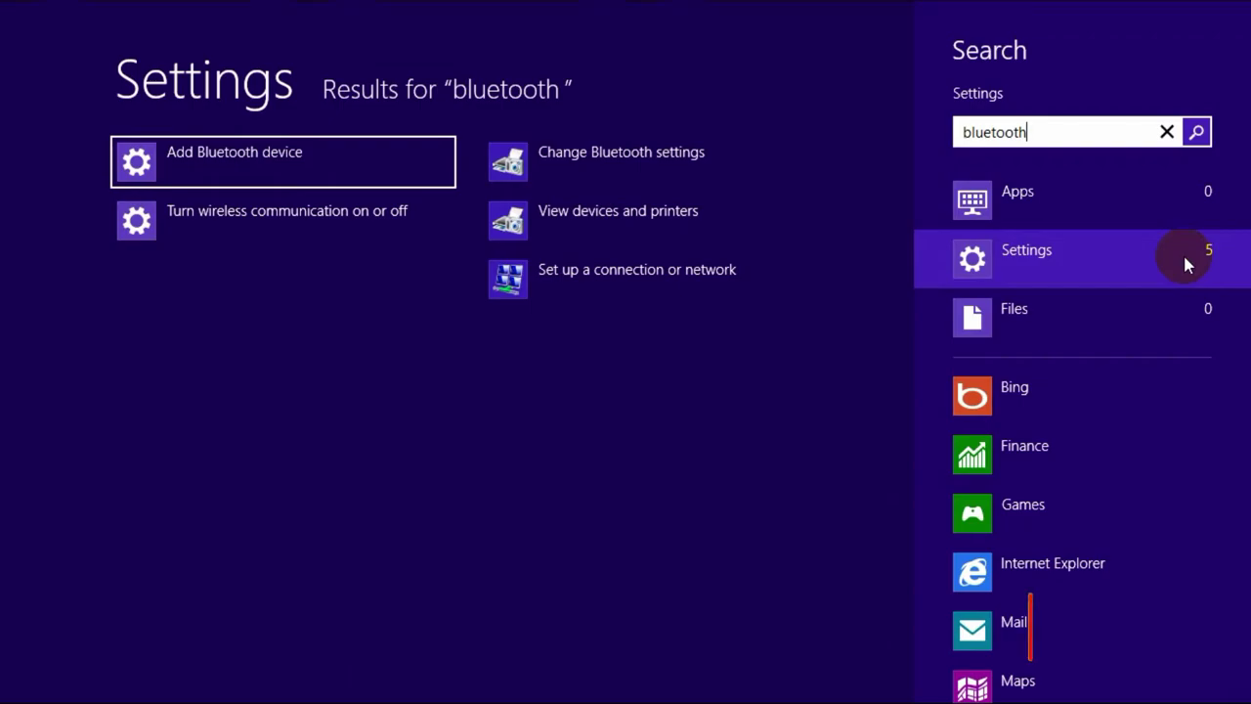
Step: Choose Add Bluetooth device and connect the found HBQ-Q32 tws Headphone
{"action": "left_click", "coordinate": [360, 155]}
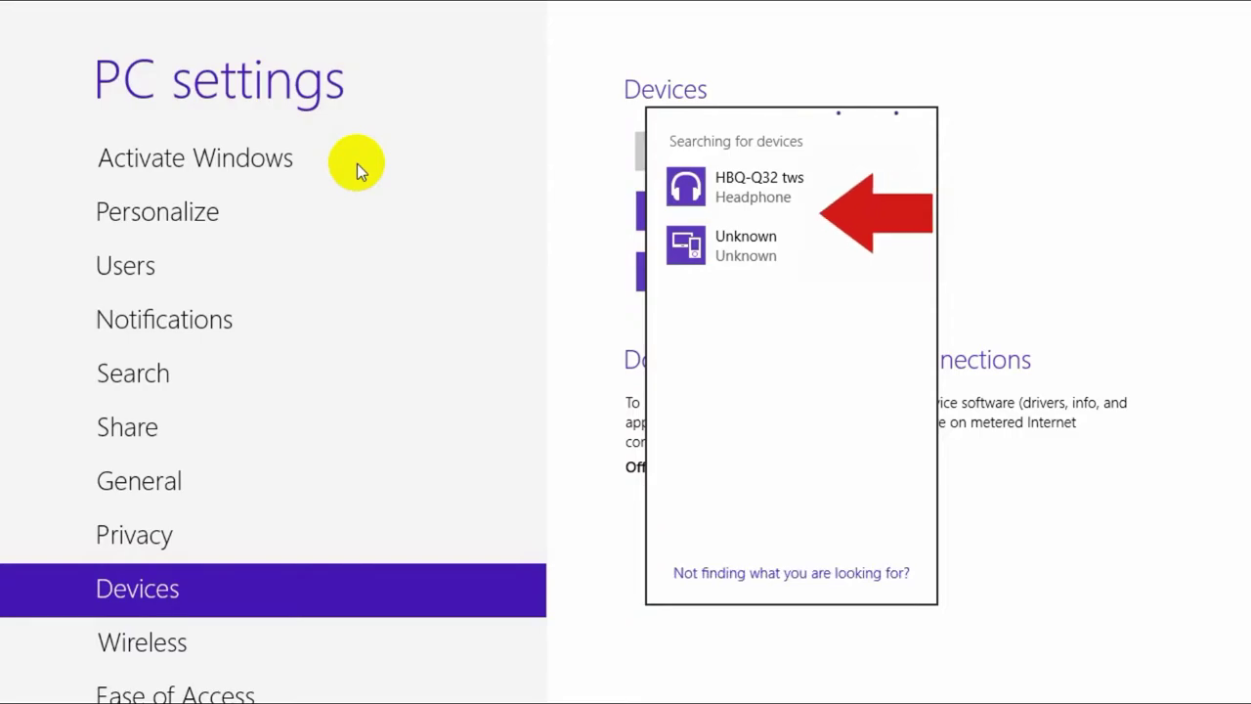
{"action": "left_click", "coordinate": [684, 188]}
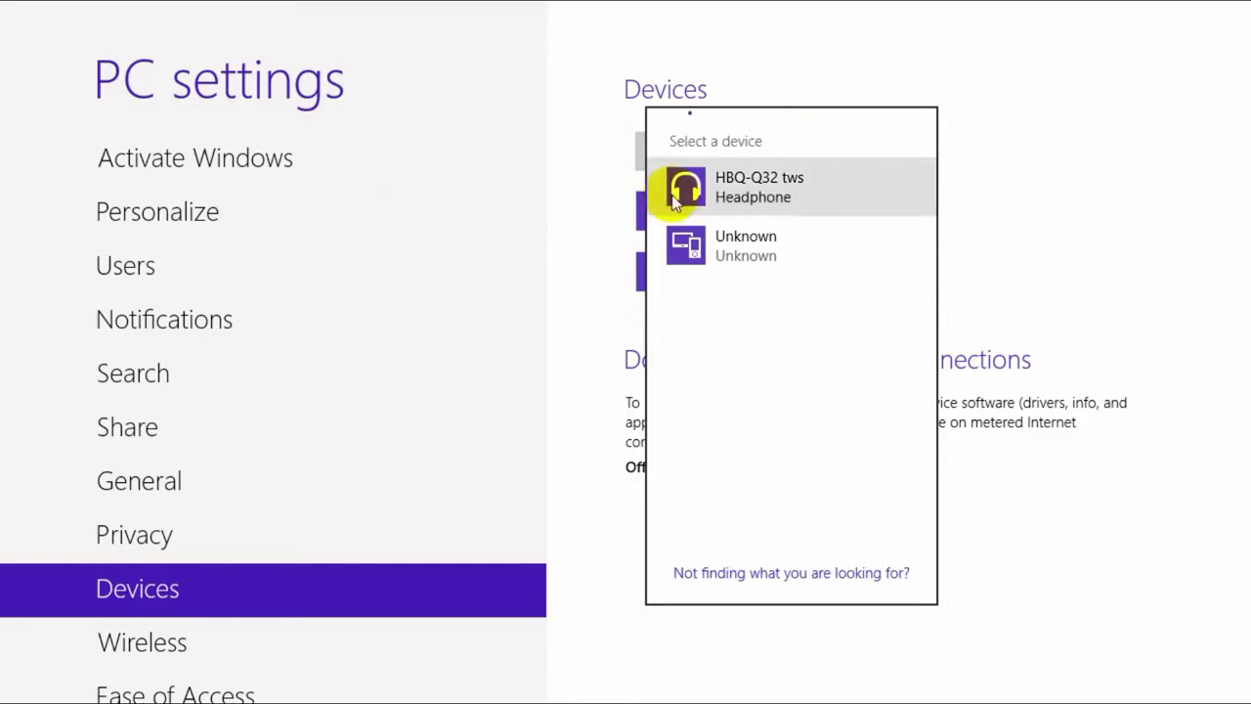
{"action": "left_click", "coordinate": [748, 206]}
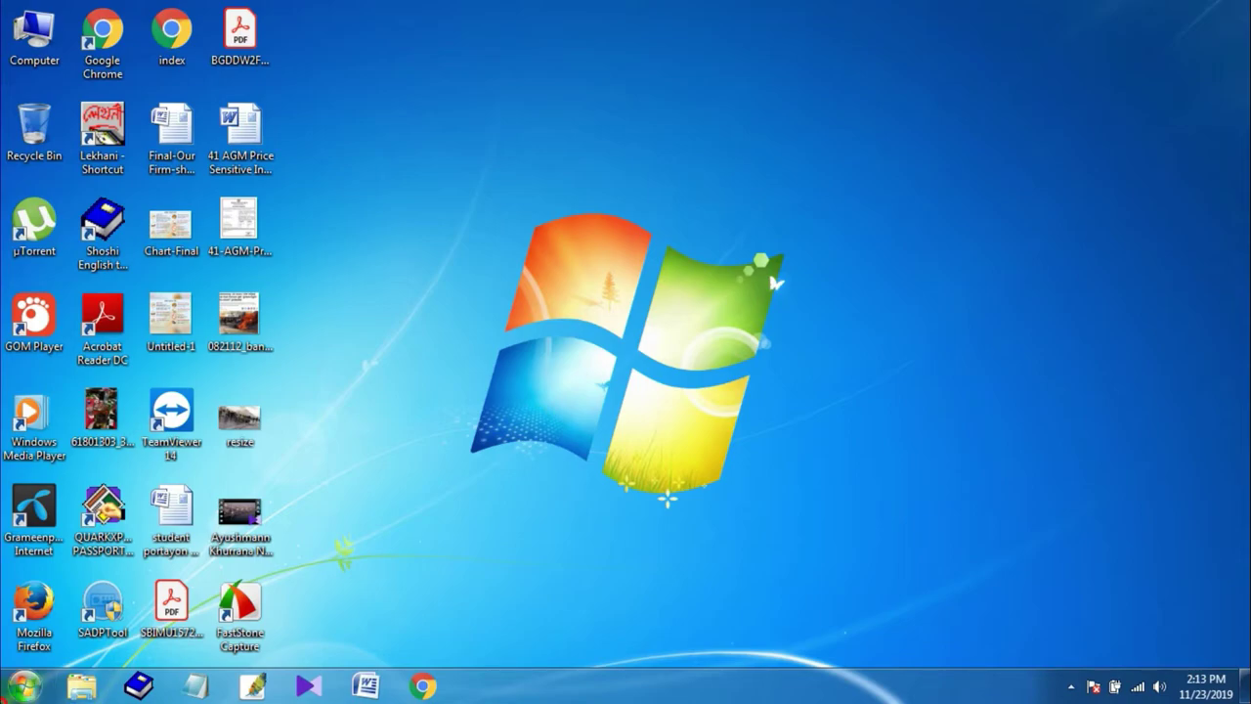
Step: Search the Windows 7 Start Menu for 'bl' and launch Add a Bluetooth device
{"action": "left_click", "coordinate": [24, 687]}
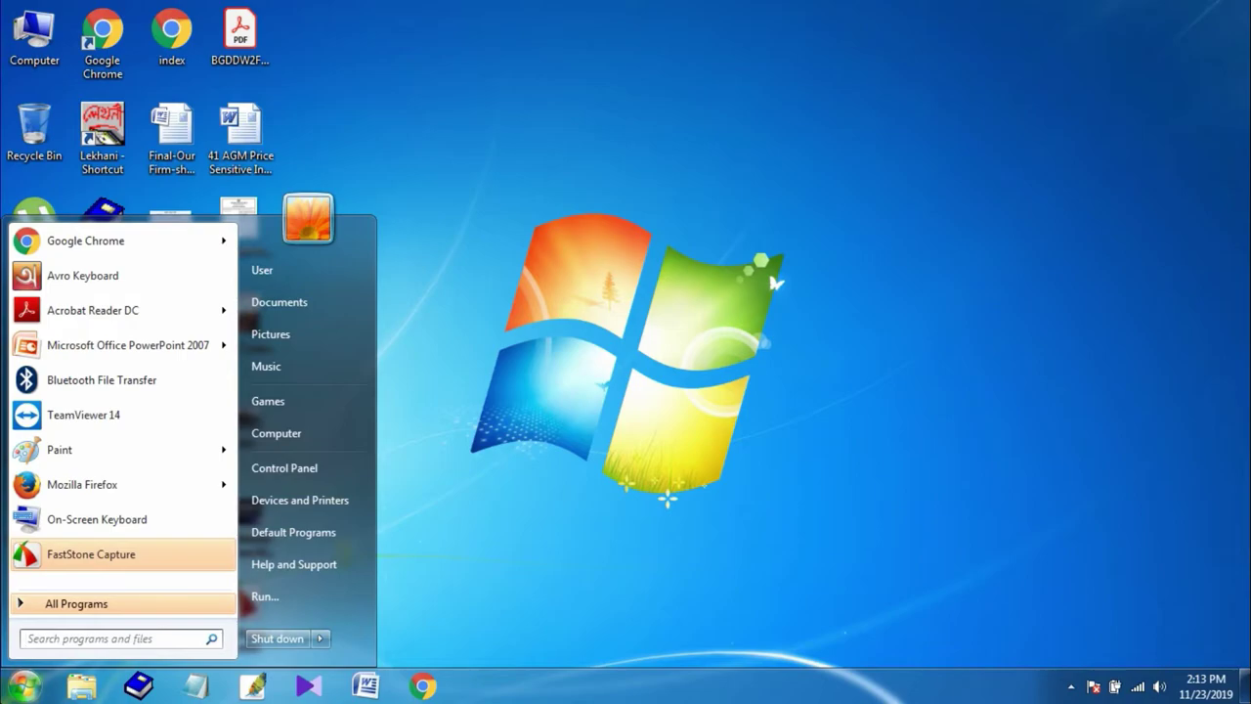
{"action": "type", "text": "bluetooth"}
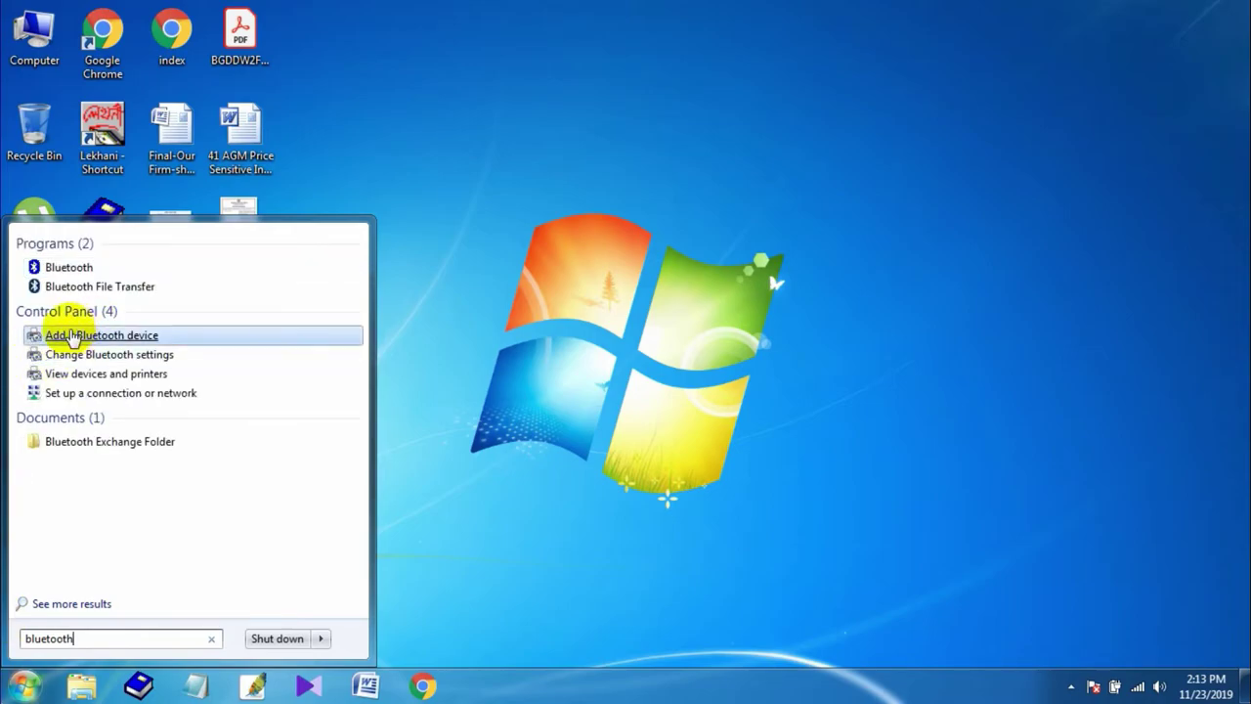
{"action": "left_click", "coordinate": [82, 336]}
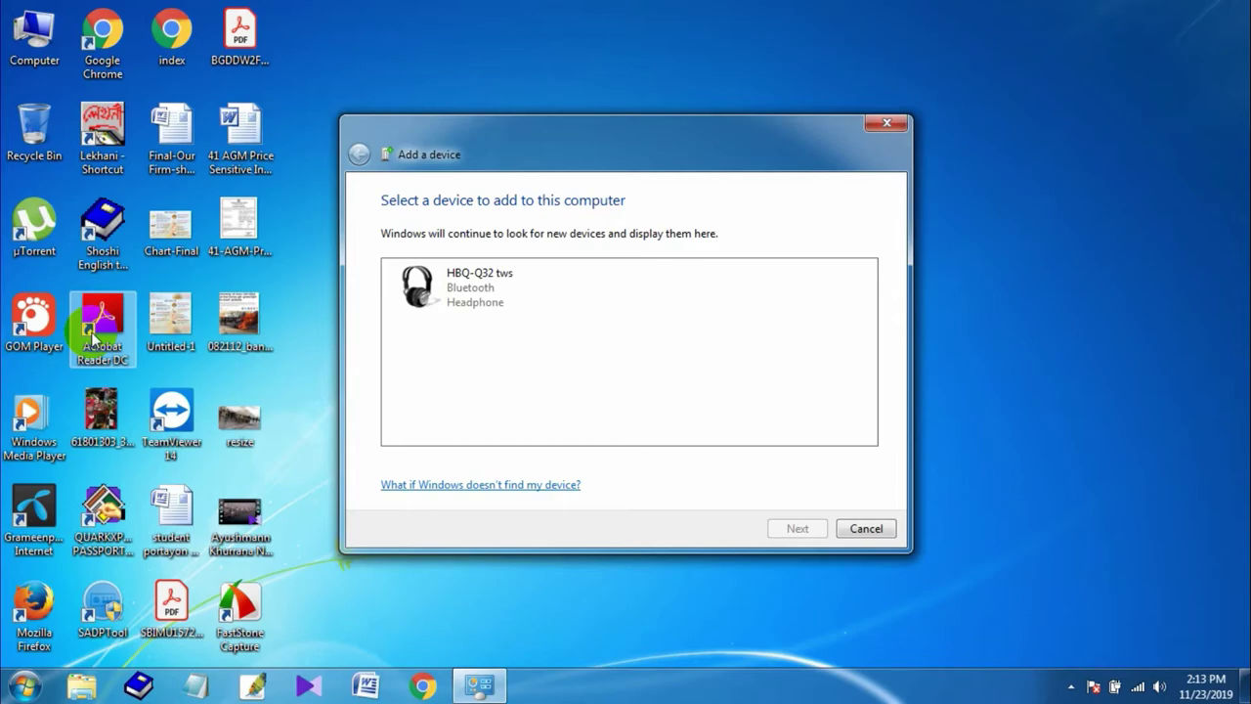
Step: Select the HBQ-Q32 tws Bluetooth Headphone and proceed with Next to connect it
{"action": "left_click", "coordinate": [510, 290]}
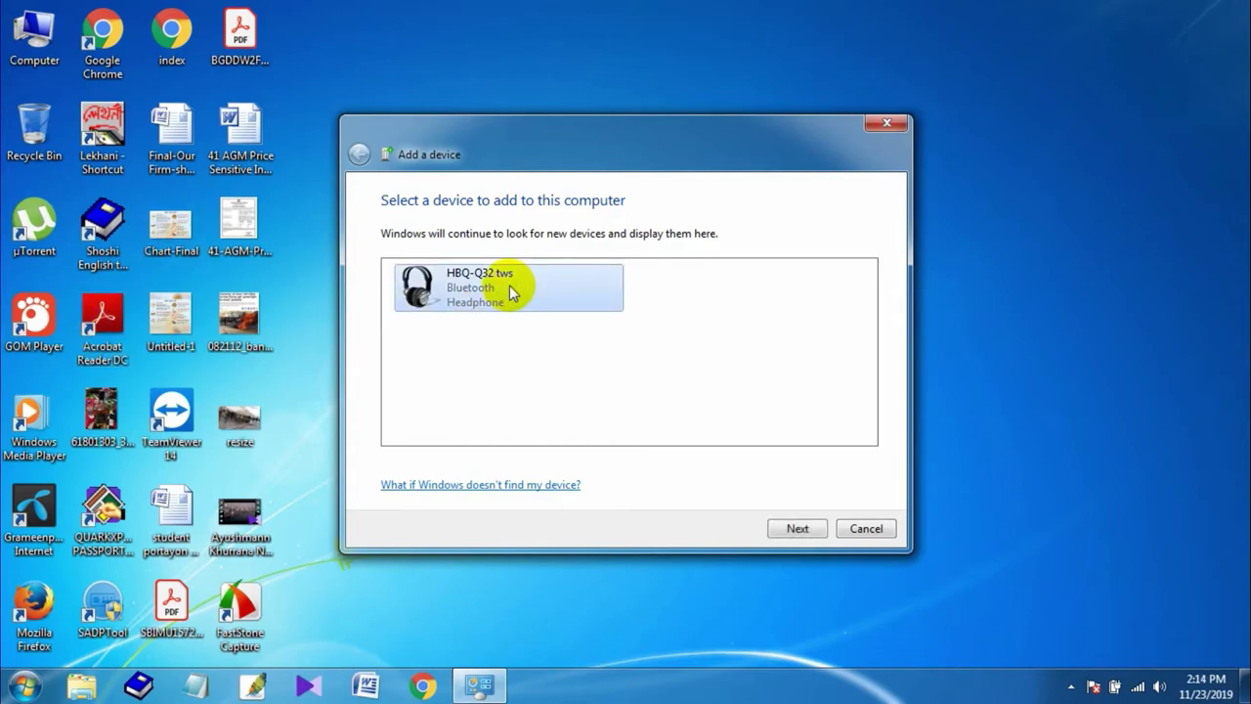
{"action": "left_click", "coordinate": [796, 530]}
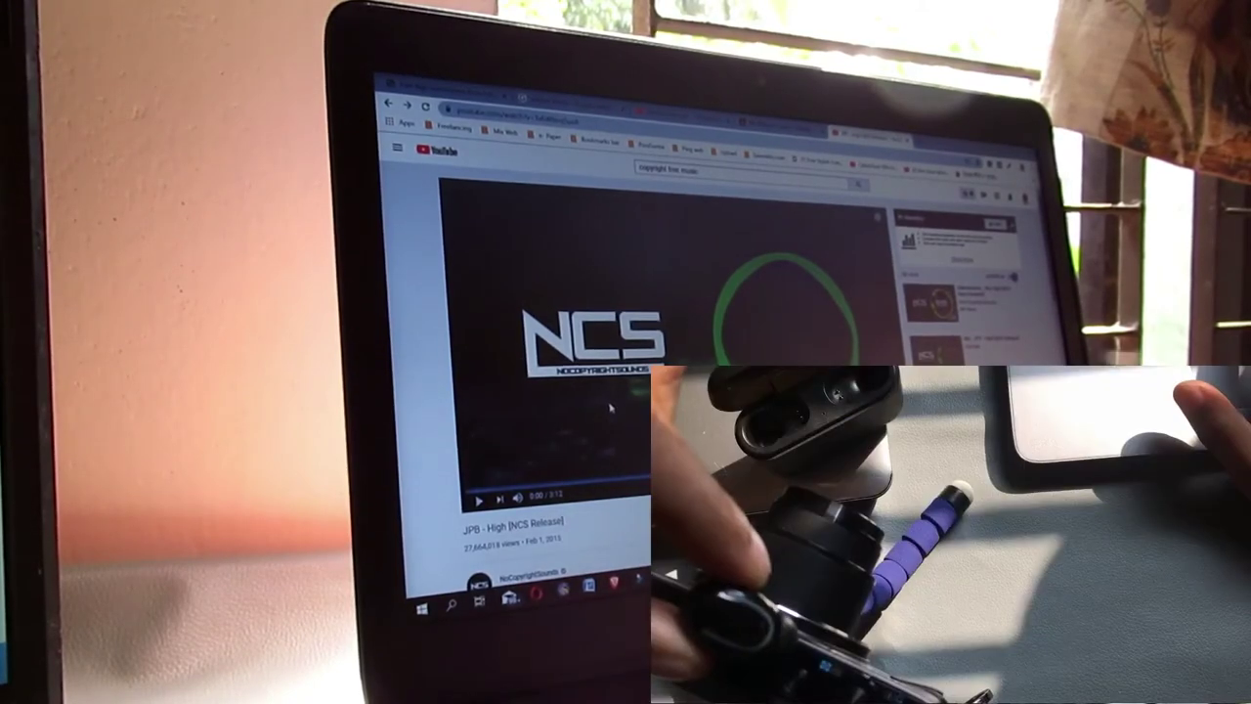
Step: Start the paused JPB - High [NCS Release] video with the play key
{"action": "key", "text": "space"}
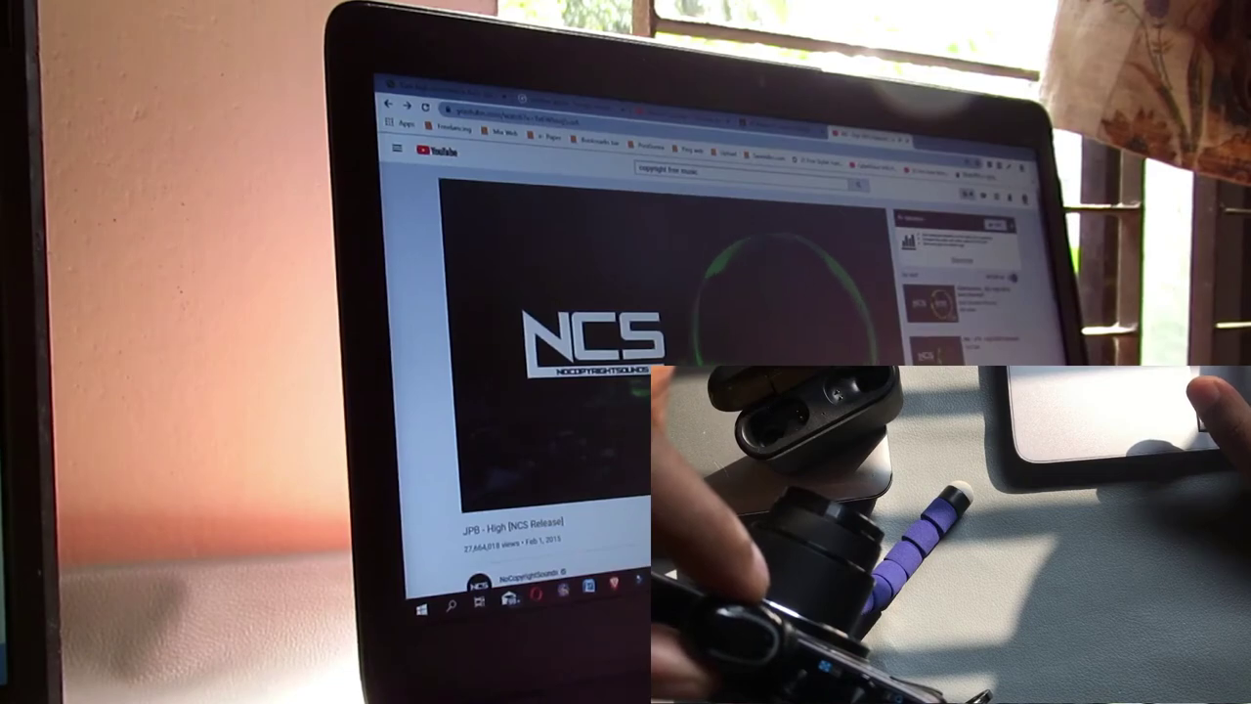
Step: Pause JPB - High [NCS Release] at 0:30 with the media play key, then resume it
{"action": "key", "text": "XF86AudioPlay"}
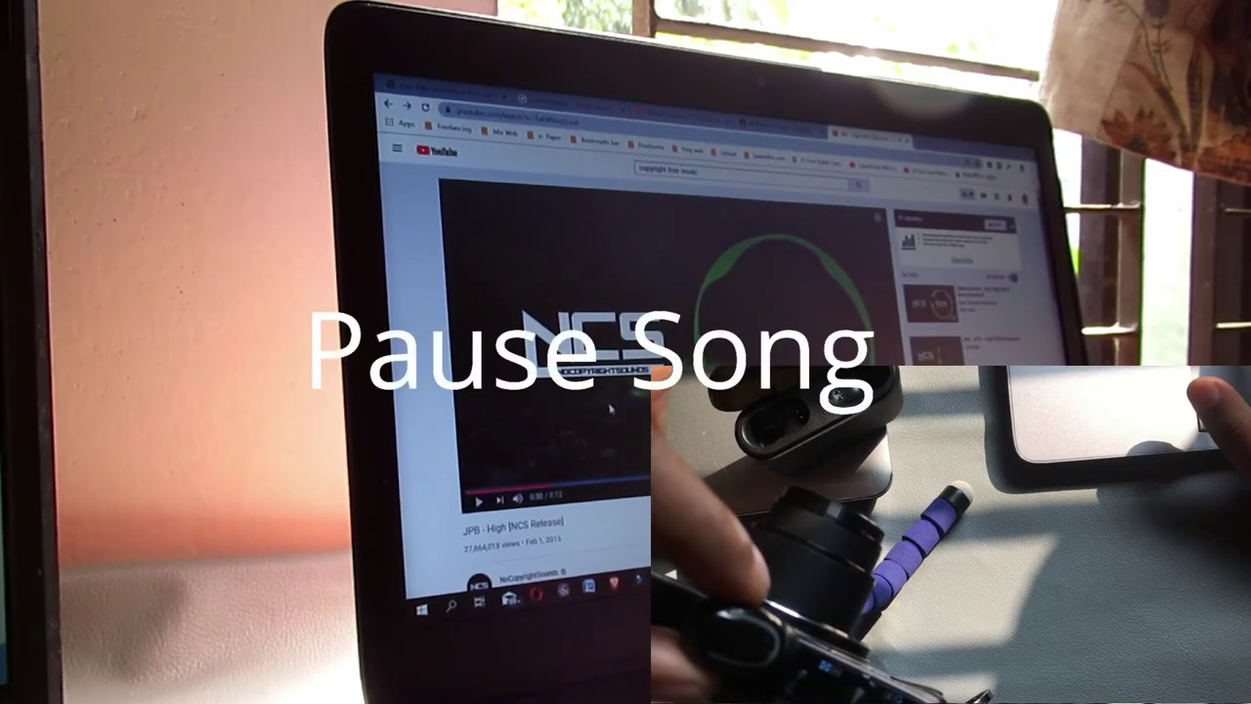
{"action": "key", "text": "XF86AudioPlay"}
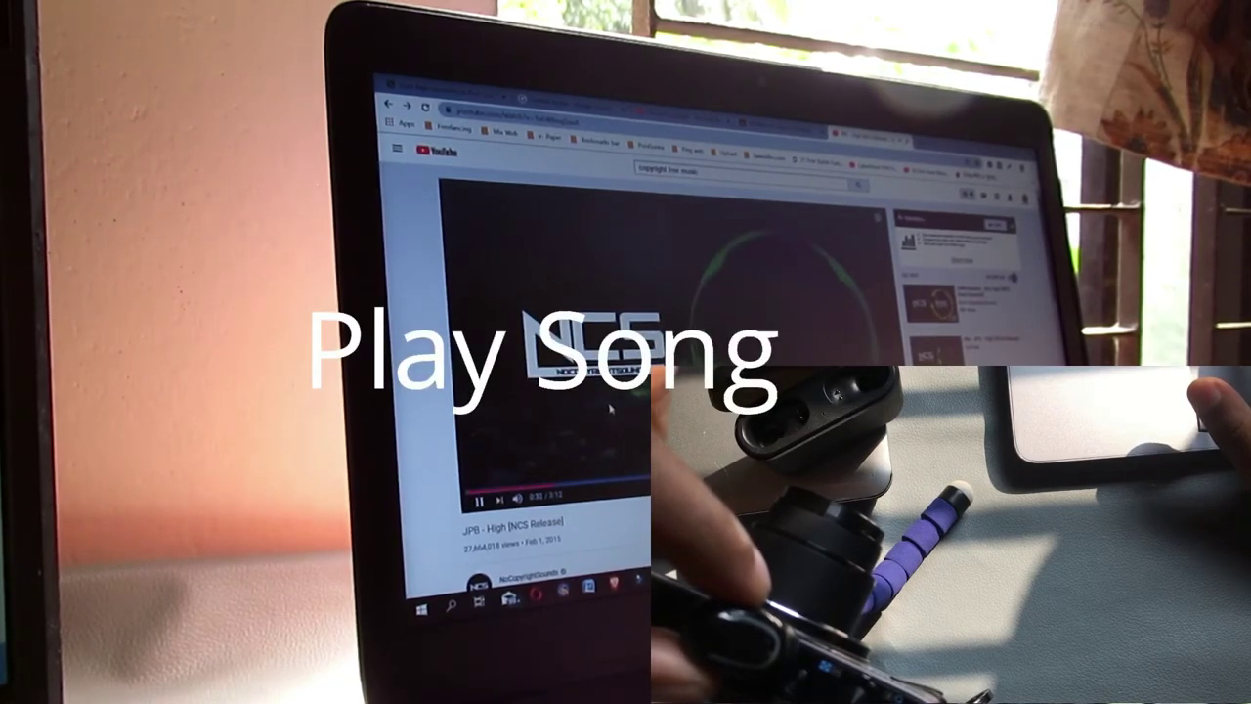